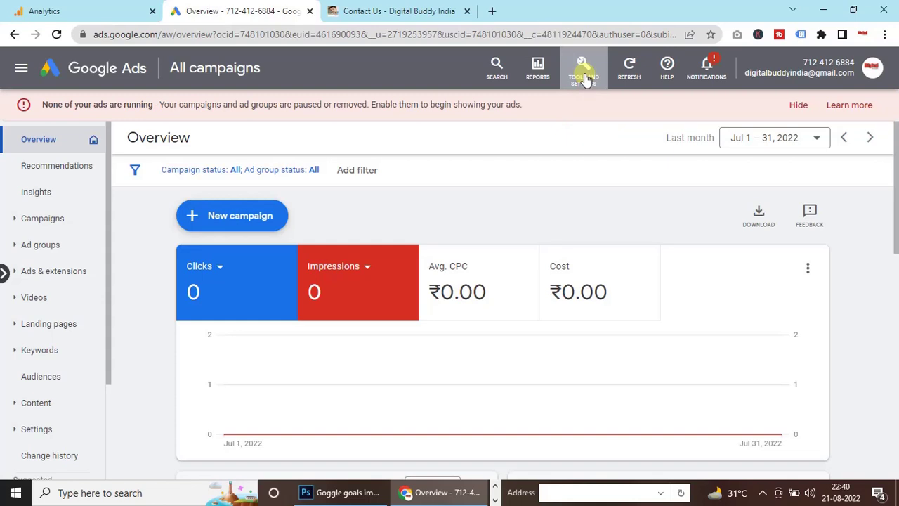
Unlink the Digital Buddy property from Google Ads in the Google Analytics (UA) linked account settings
left_click(592, 73)
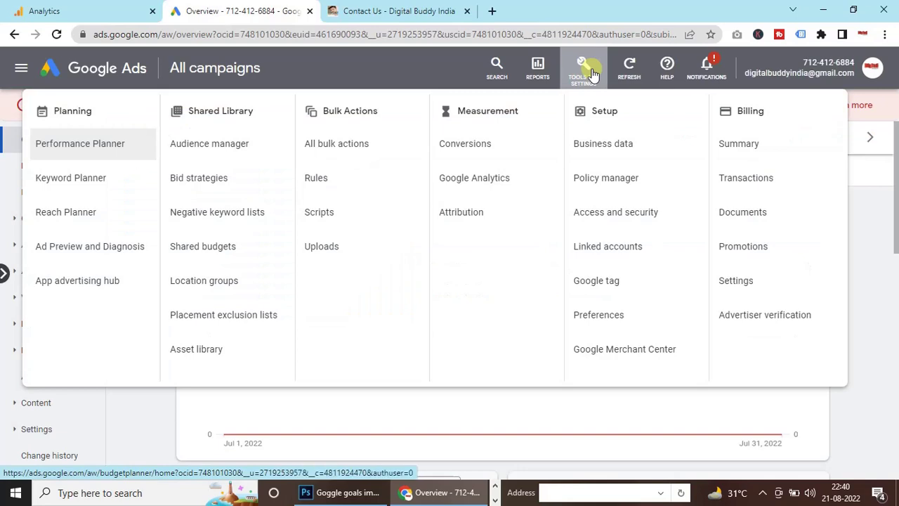
left_click(608, 248)
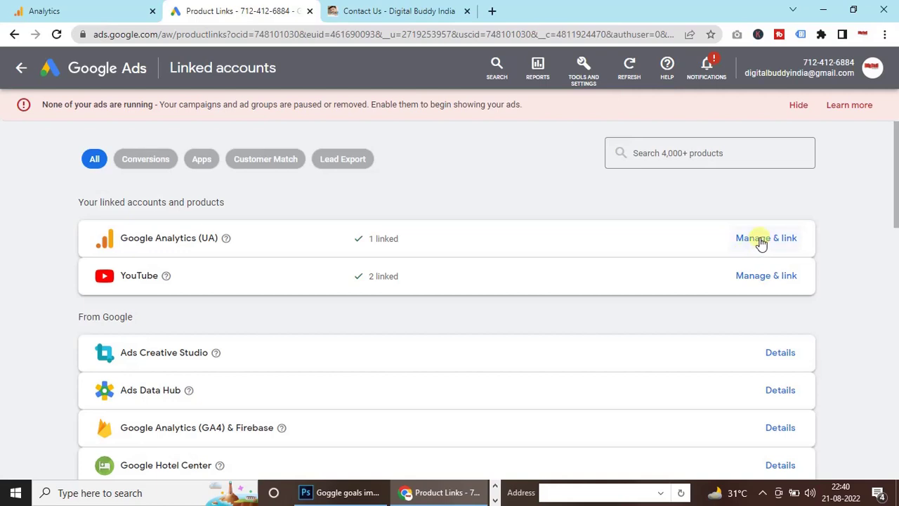
left_click(762, 239)
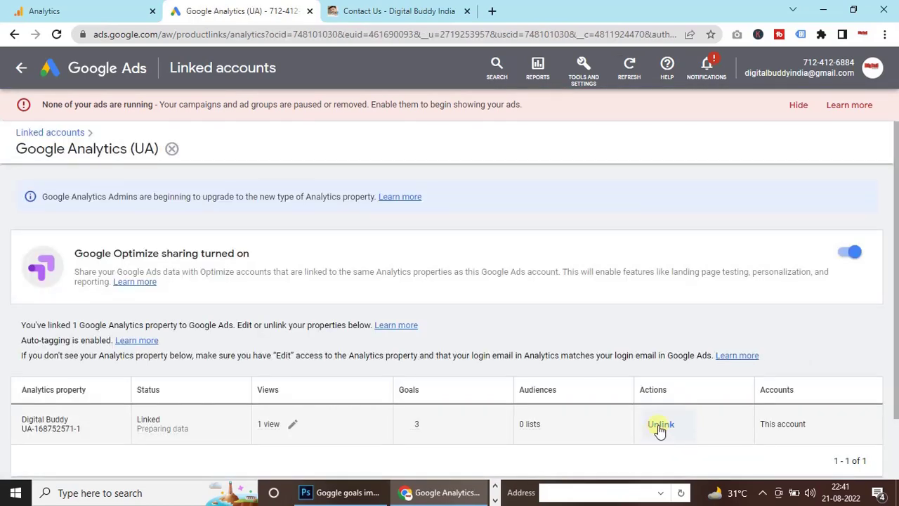
left_click(658, 425)
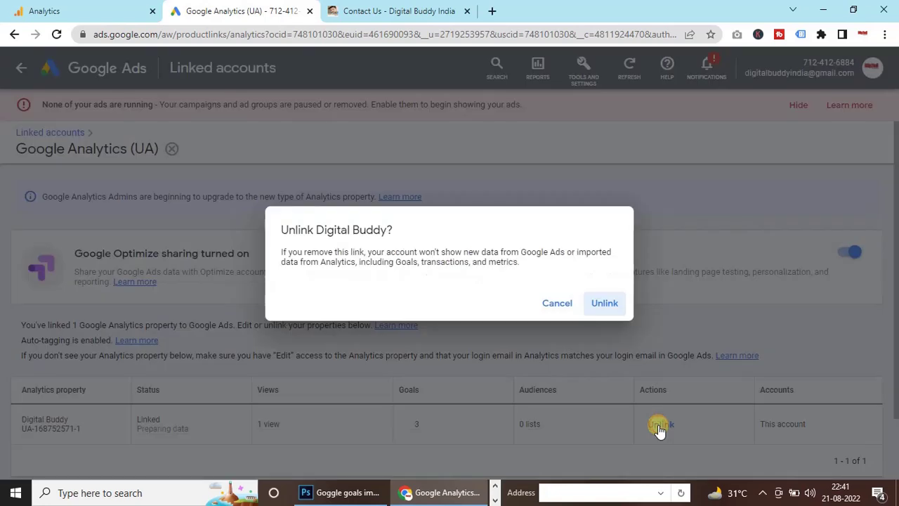
left_click(608, 312)
left_click(608, 313)
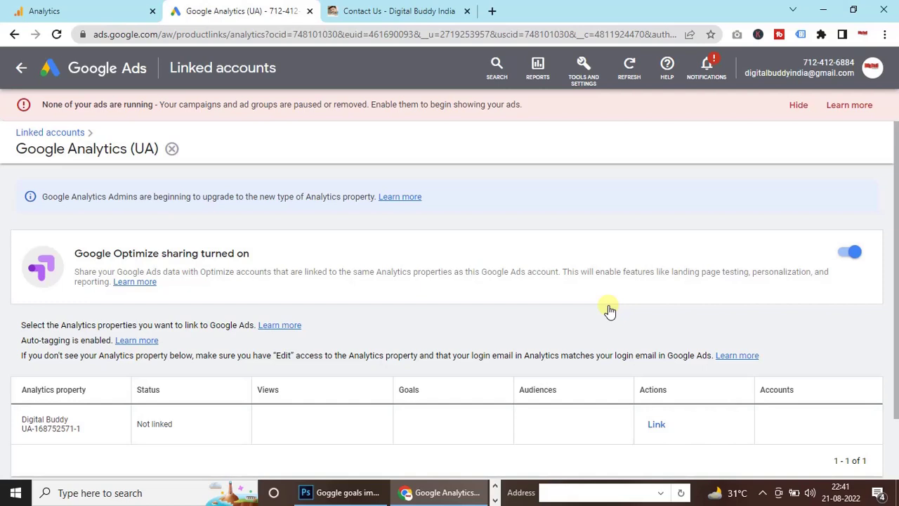
Go back to the linked accounts list and open the details of Google Analytics (UA)
left_click(590, 76)
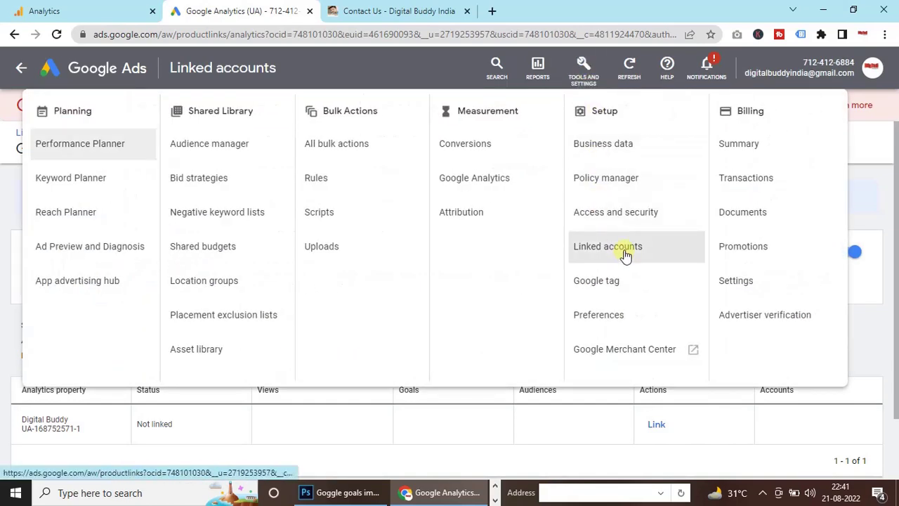
left_click(625, 254)
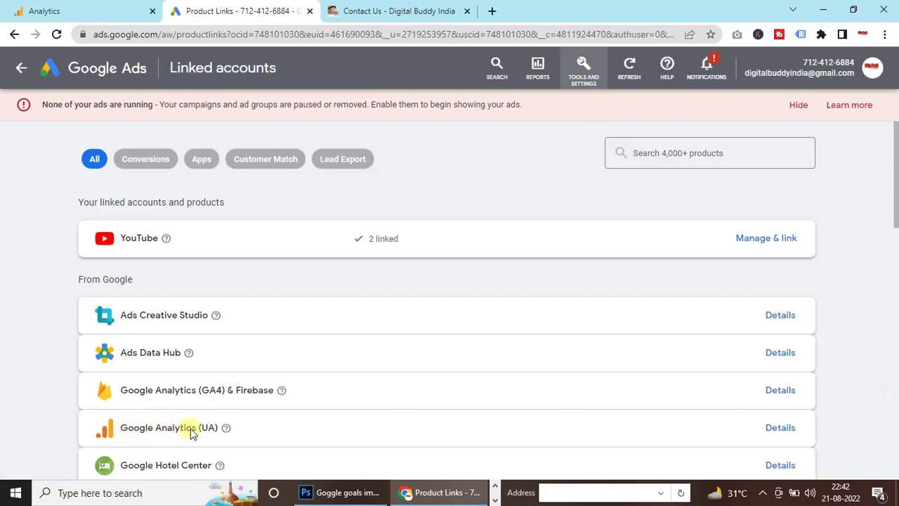
left_click(776, 431)
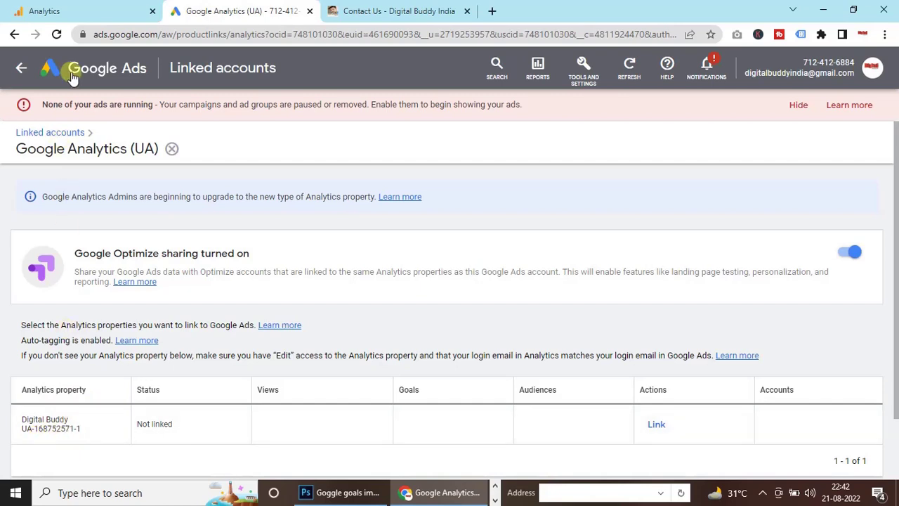
Switch to Google Analytics and look up the tracking ID of the Digital Buddy property in its tracking code settings
left_click(95, 9)
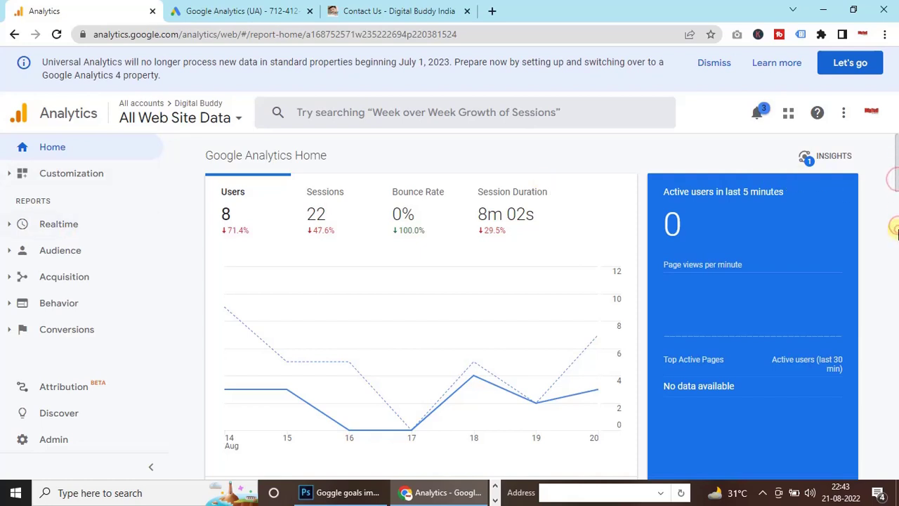
scroll(83, 432, "down", 3)
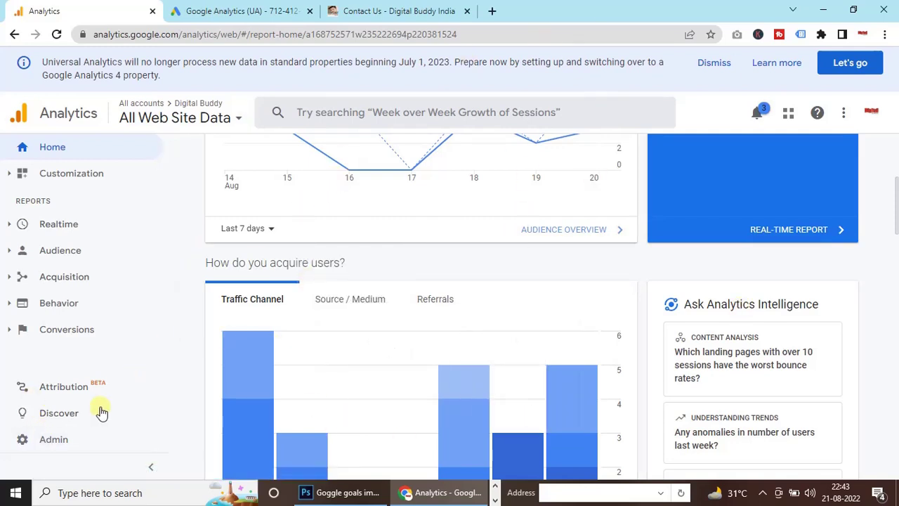
left_click(47, 440)
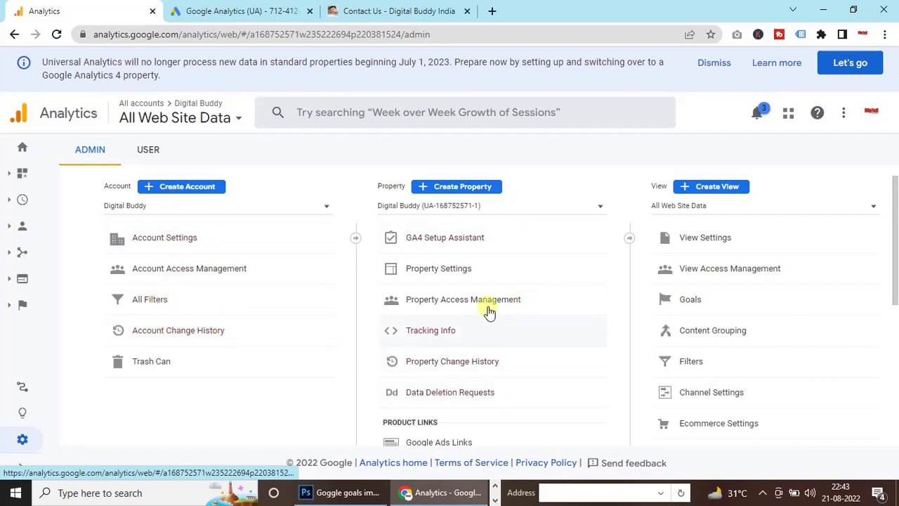
left_click(435, 340)
left_click(436, 340)
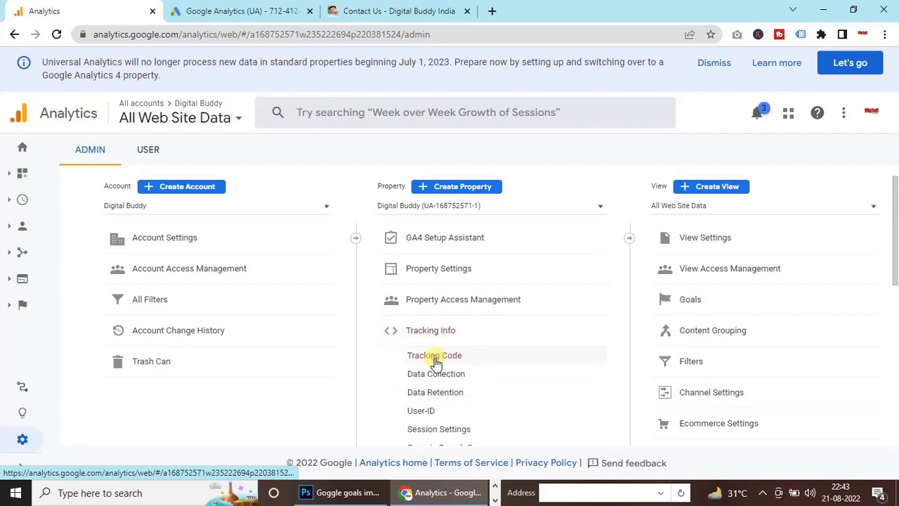
left_click(434, 356)
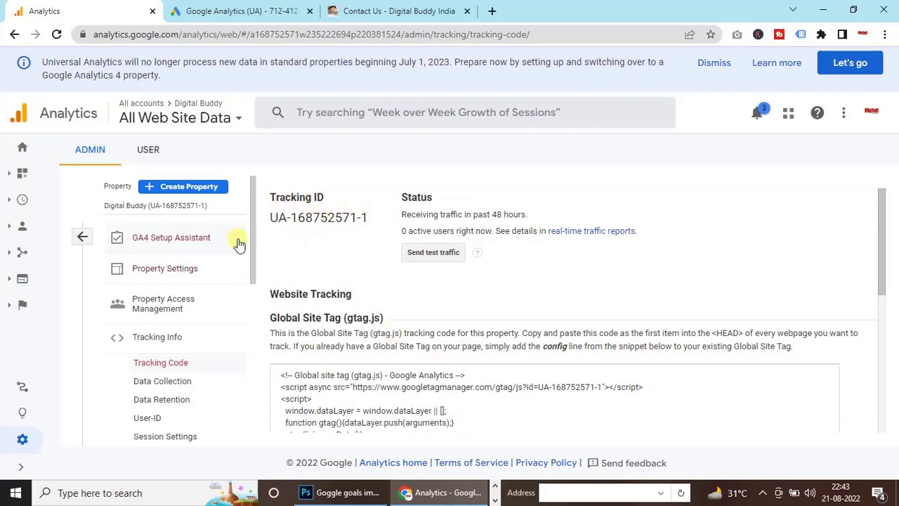
triple_click(287, 219)
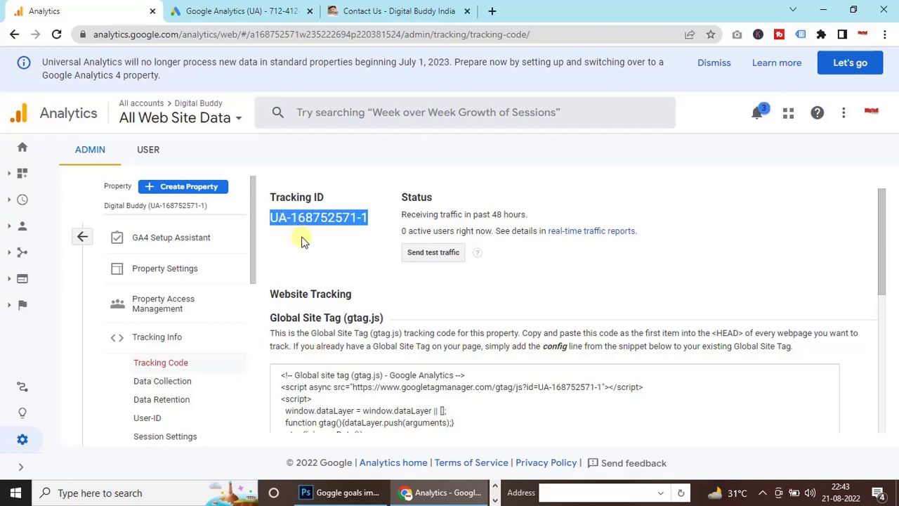
left_click(302, 236)
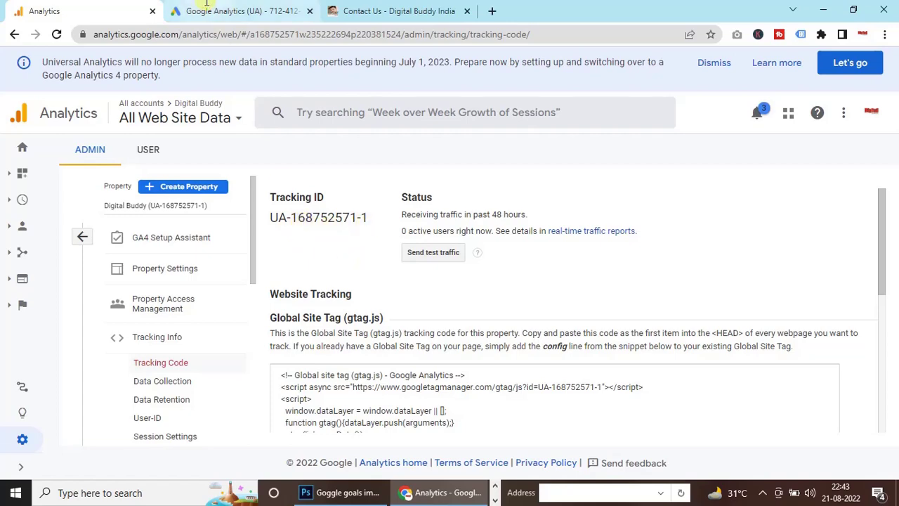
In Google Ads, link the Digital Buddy property's All Web Site Data view with site metrics import enabled, and return to the linked accounts list
left_click(235, 11)
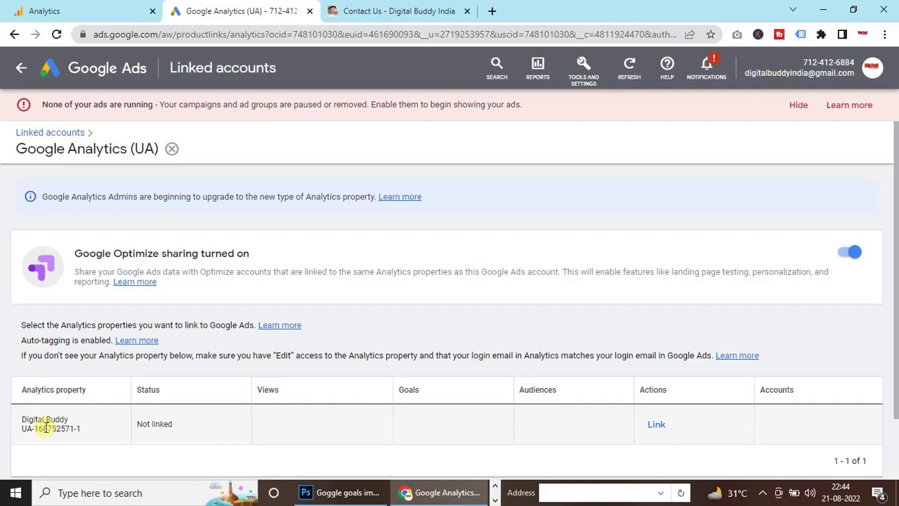
left_click(655, 426)
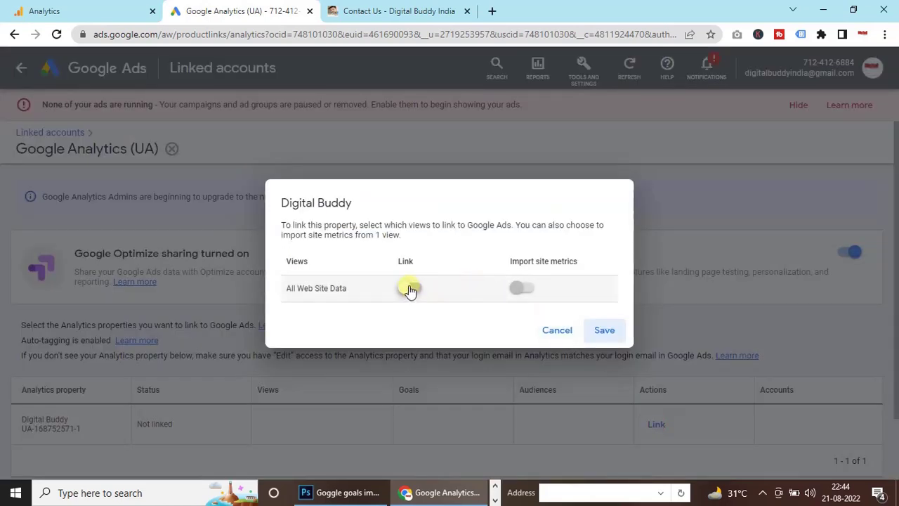
left_click(411, 288)
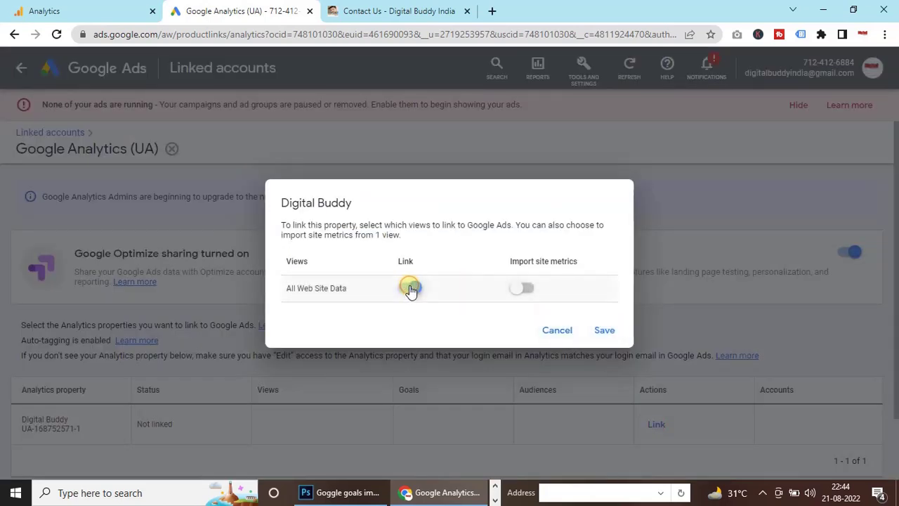
left_click(532, 291)
left_click(602, 330)
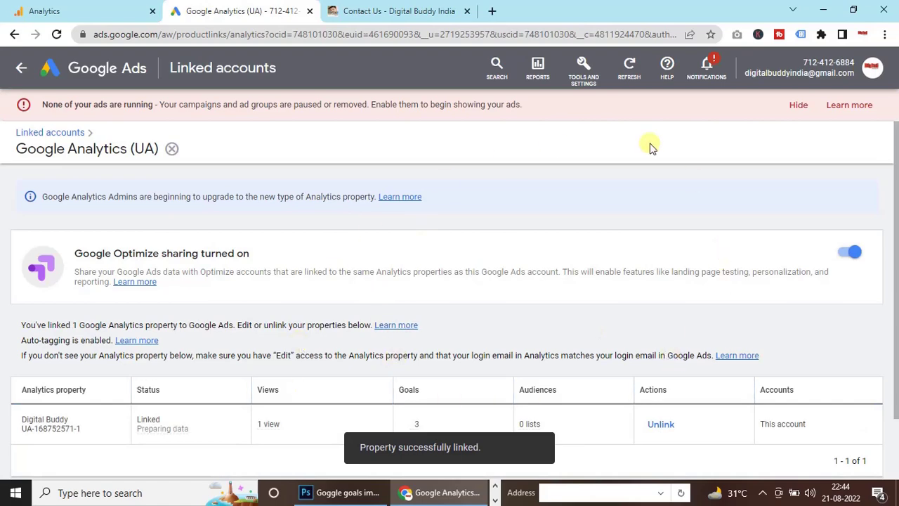
left_click(588, 75)
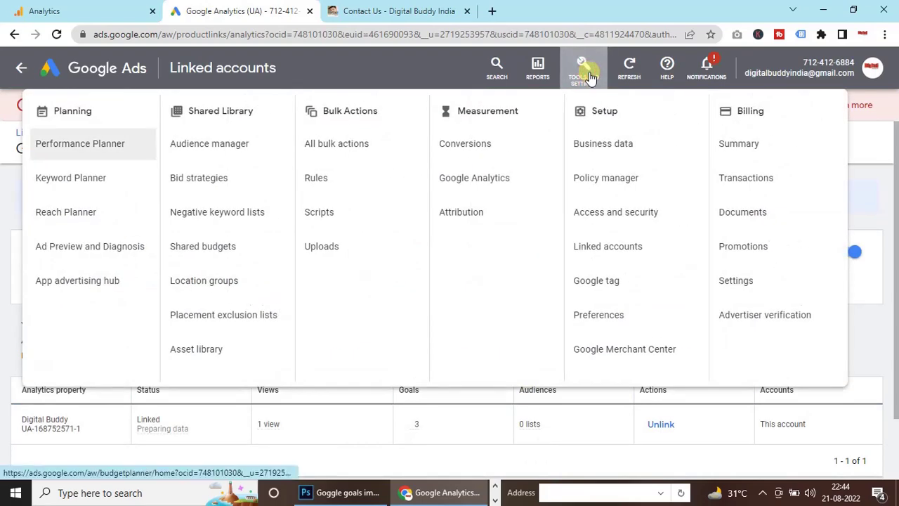
left_click(599, 254)
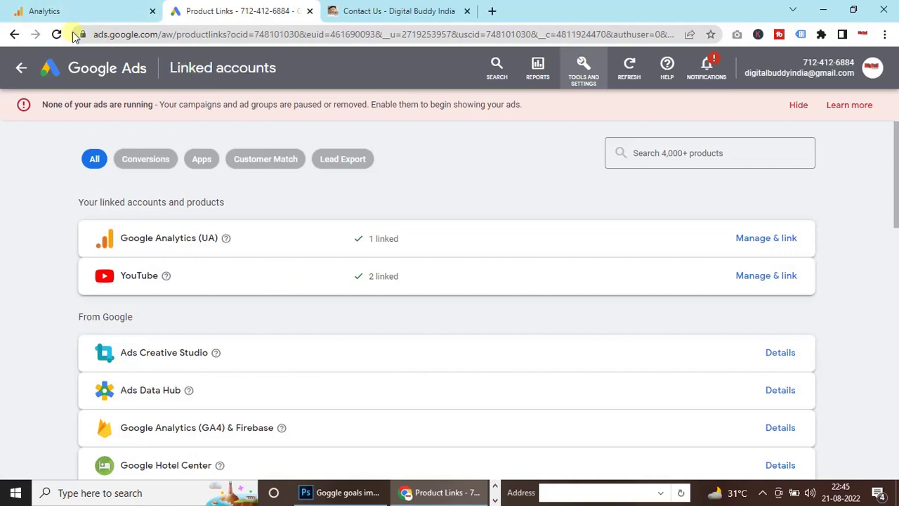
Switch to Google Analytics and open the goals list of the All Web Site Data view in the admin area
left_click(78, 8)
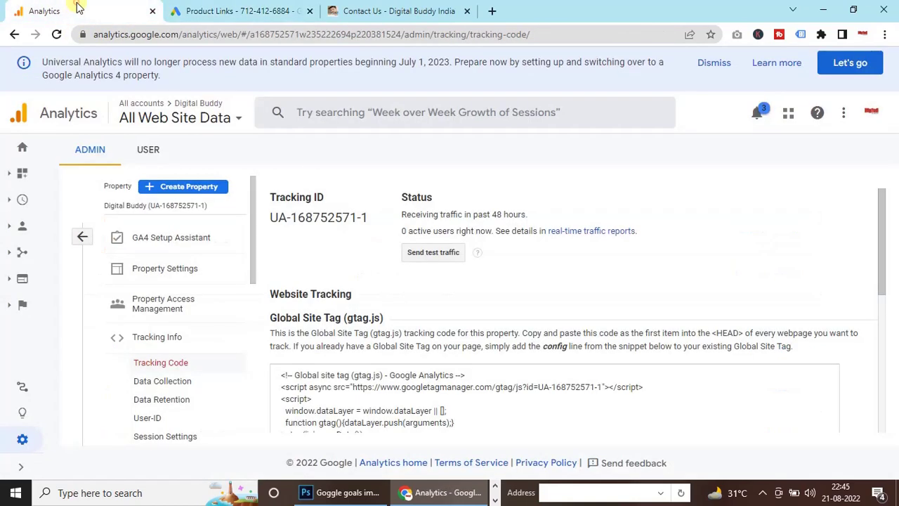
left_click(83, 237)
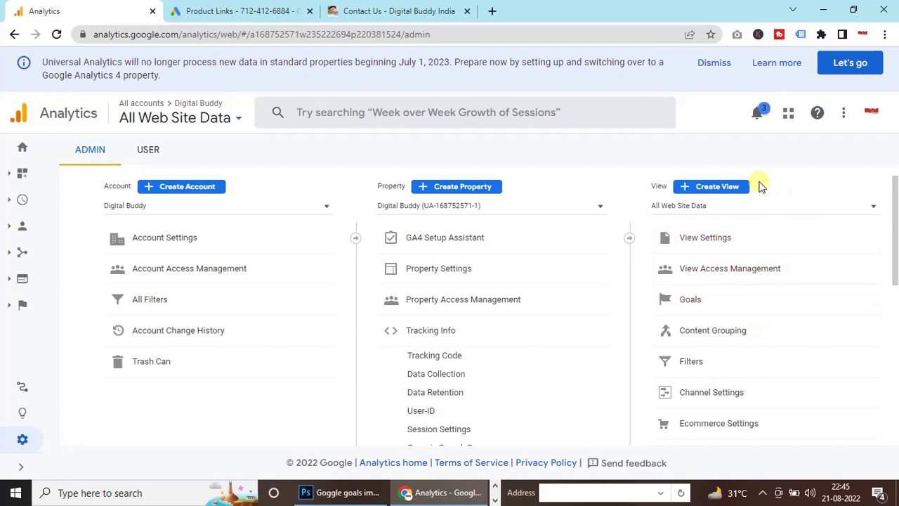
left_click(689, 300)
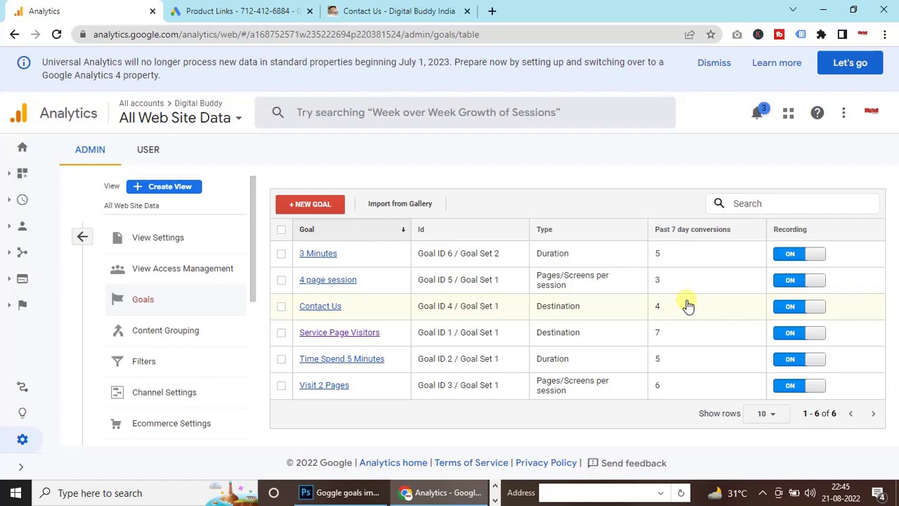
Switch to the Digital Buddy India website and look through its home, Our Services and Contact Us pages
left_click(393, 11)
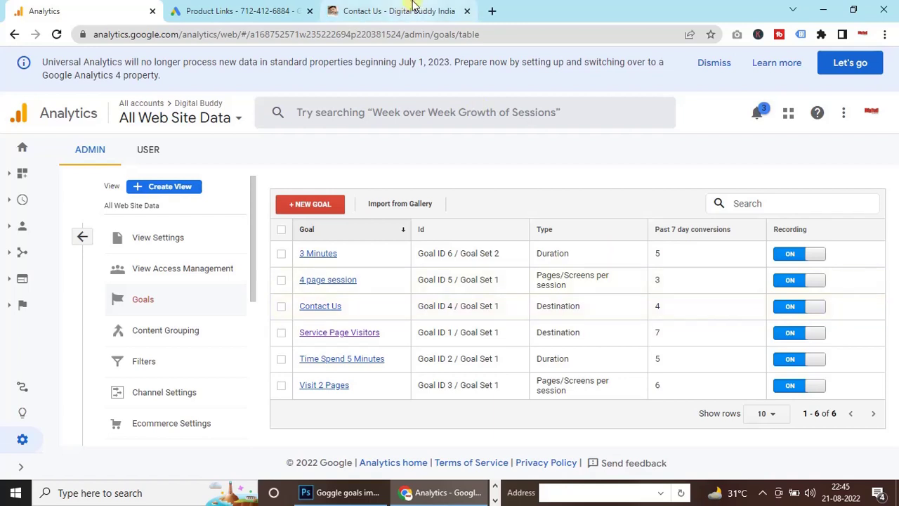
left_click(224, 91)
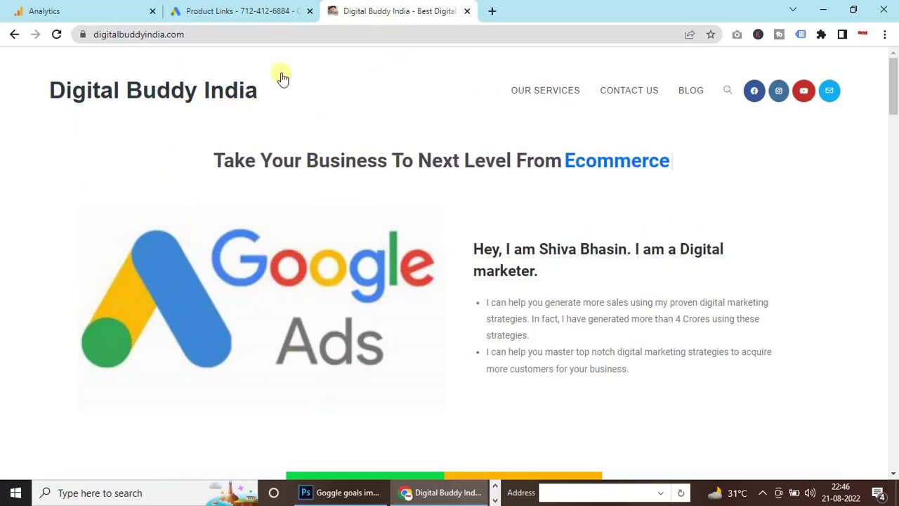
left_click(551, 92)
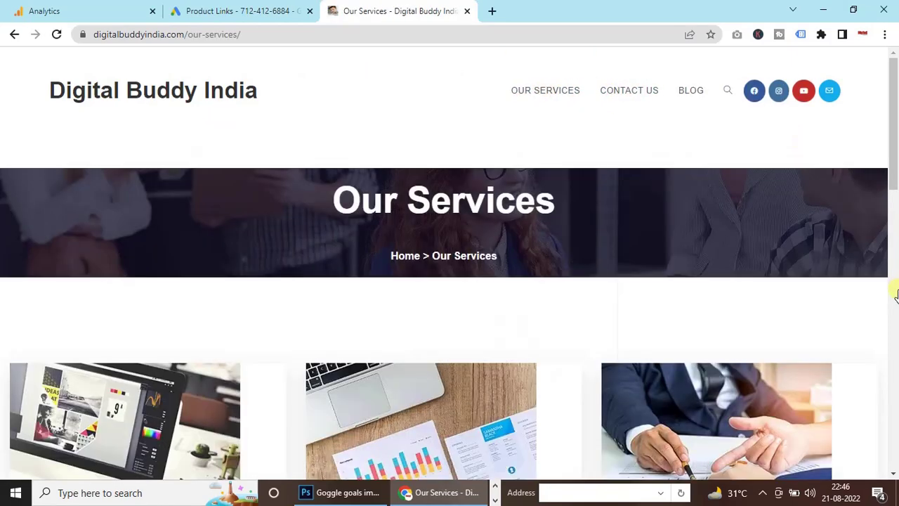
left_click(895, 289)
left_click(895, 158)
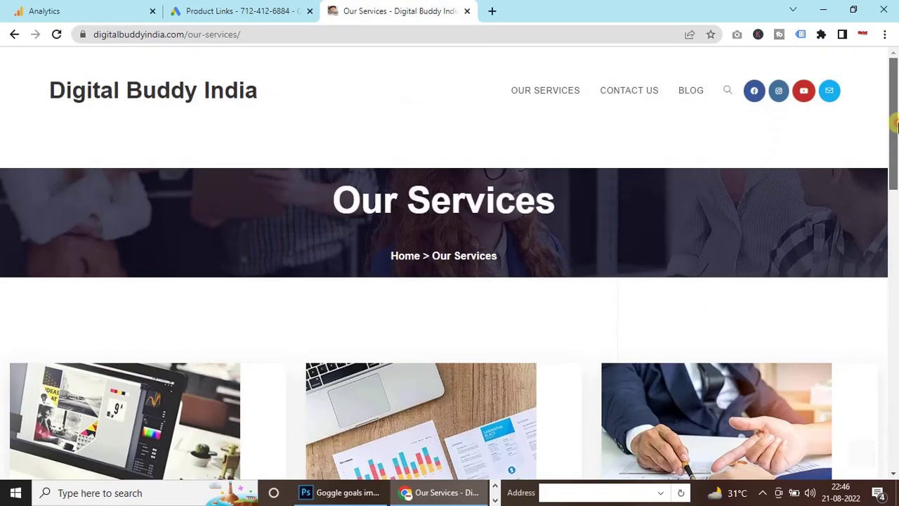
left_click(630, 98)
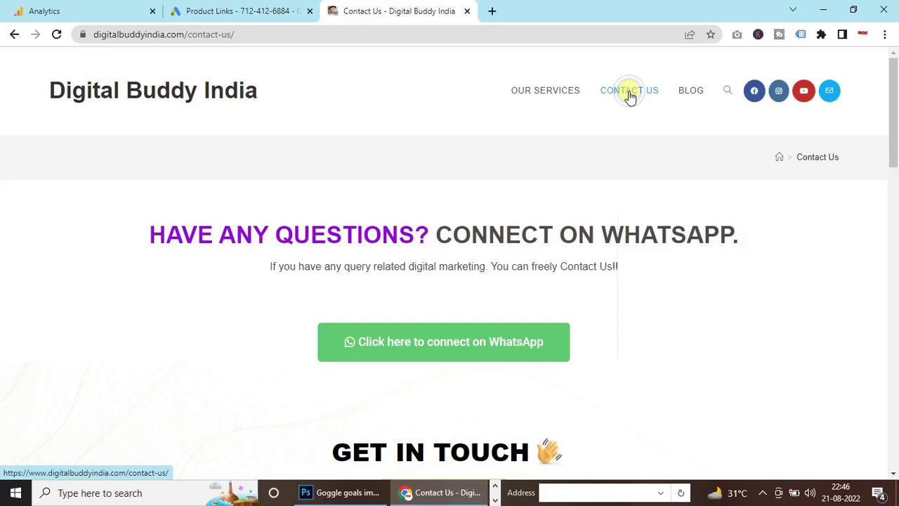
Back in Google Analytics, start a new custom goal and name it "3 pages session"
left_click(89, 8)
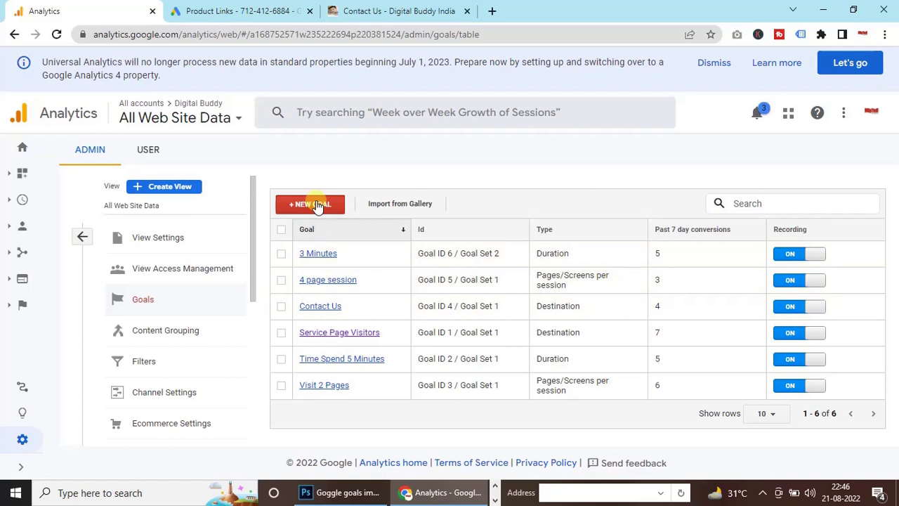
left_click(318, 204)
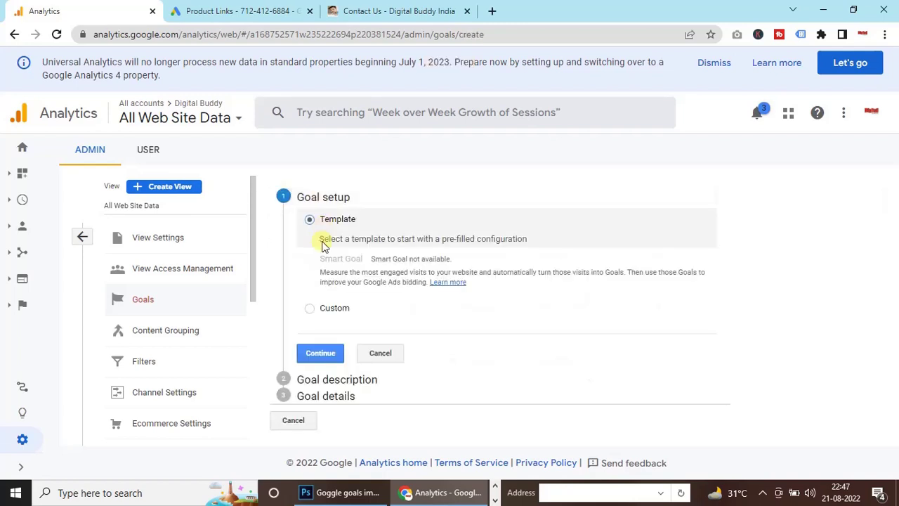
left_click(310, 309)
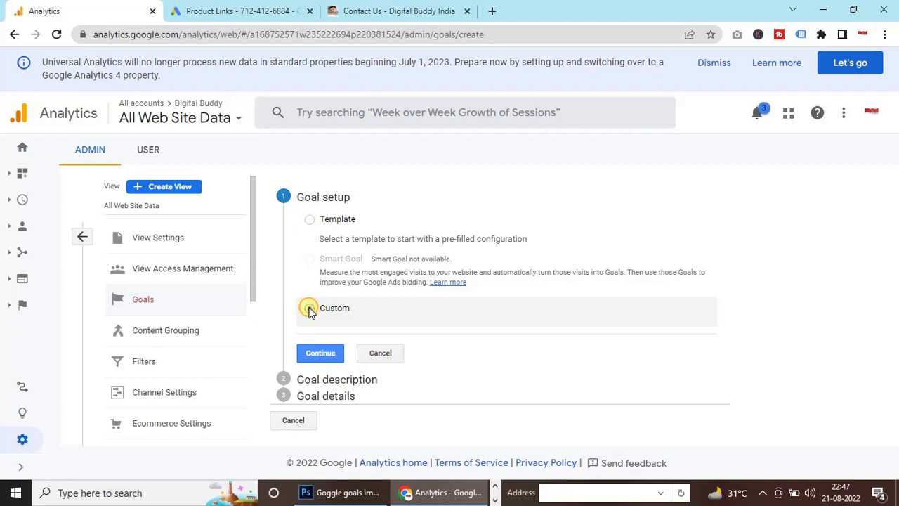
left_click(317, 355)
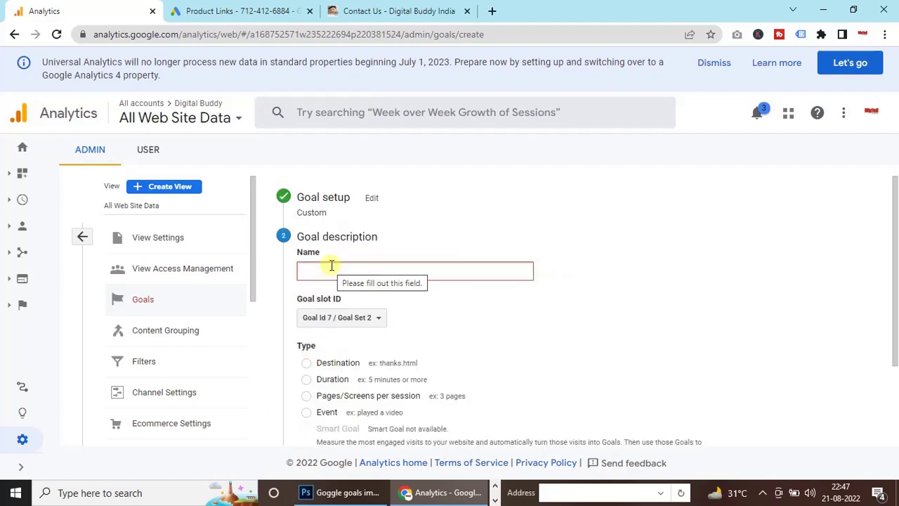
type("3 pages session")
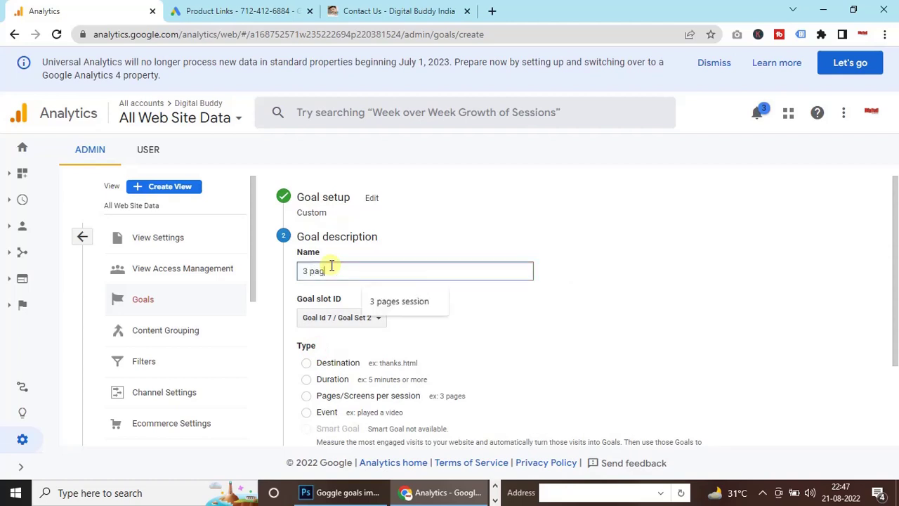
left_click(395, 302)
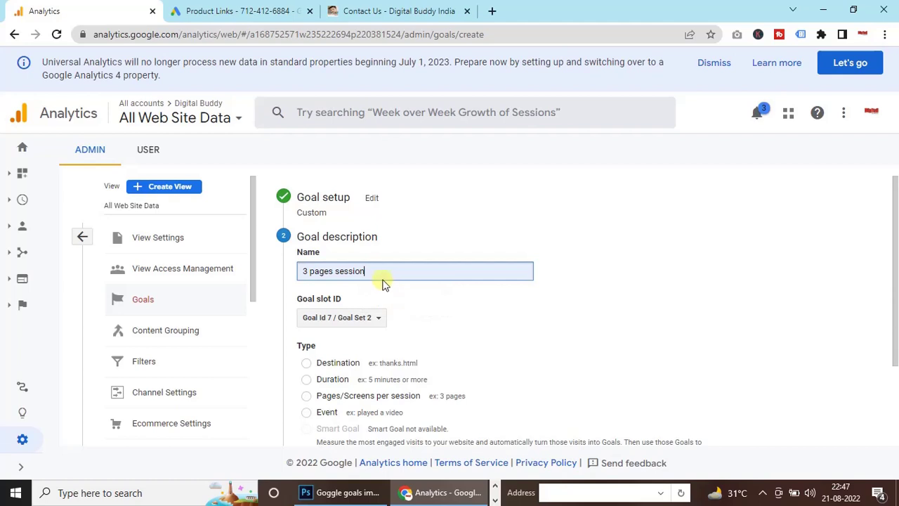
Extend the goal name to "3 pages session new", choose the Pages/Screens per session type, and continue to the goal details
type("new")
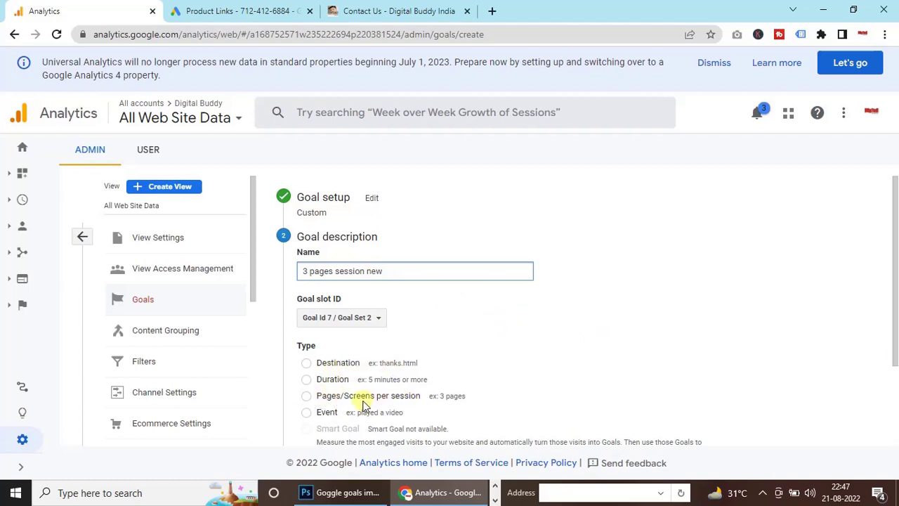
left_click(307, 395)
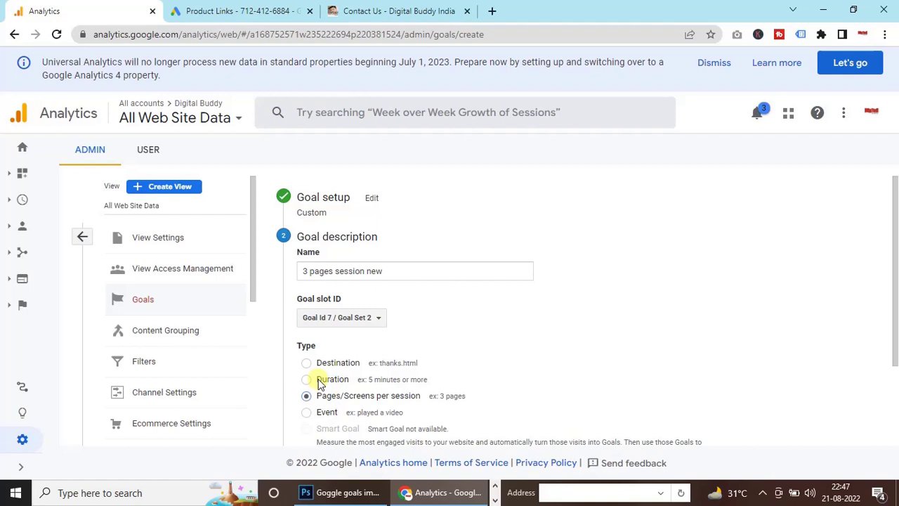
scroll(319, 381, "down", 1)
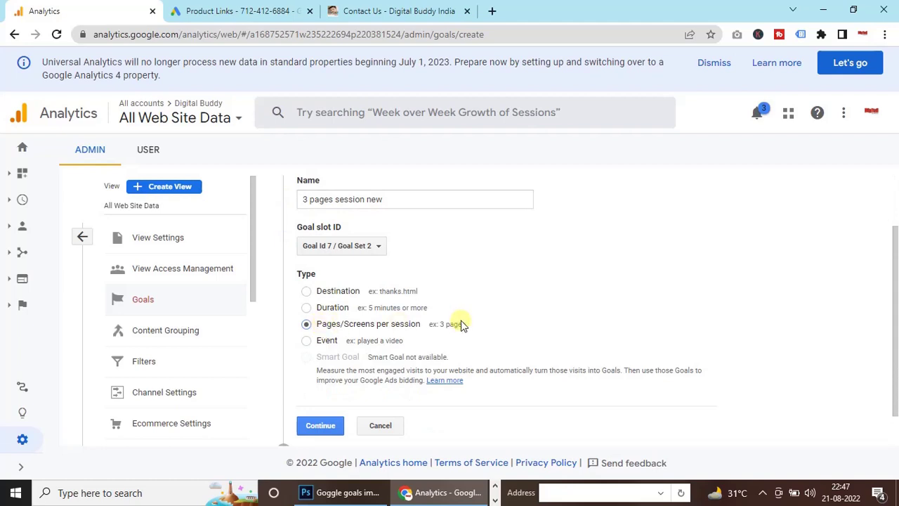
left_click(322, 427)
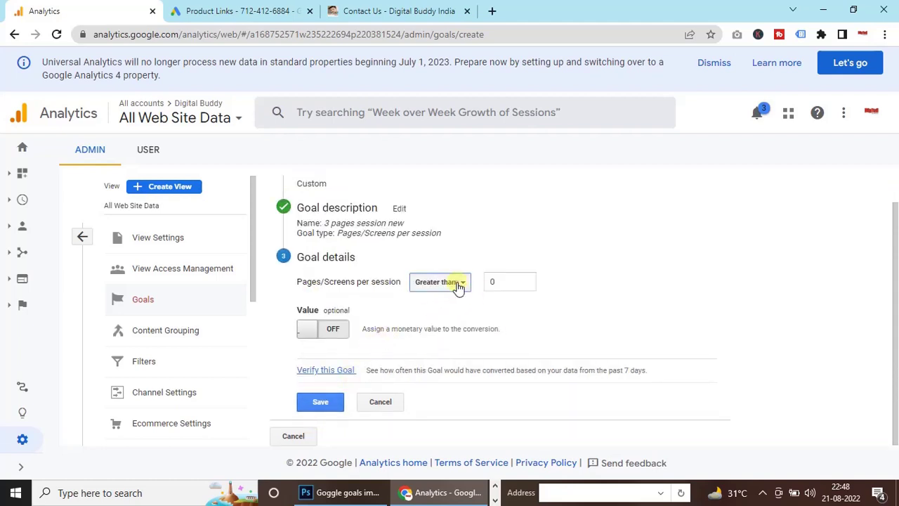
Set the goal condition to Pages/Screens per session greater than 3
left_click(458, 286)
left_click(456, 306)
double_click(496, 282)
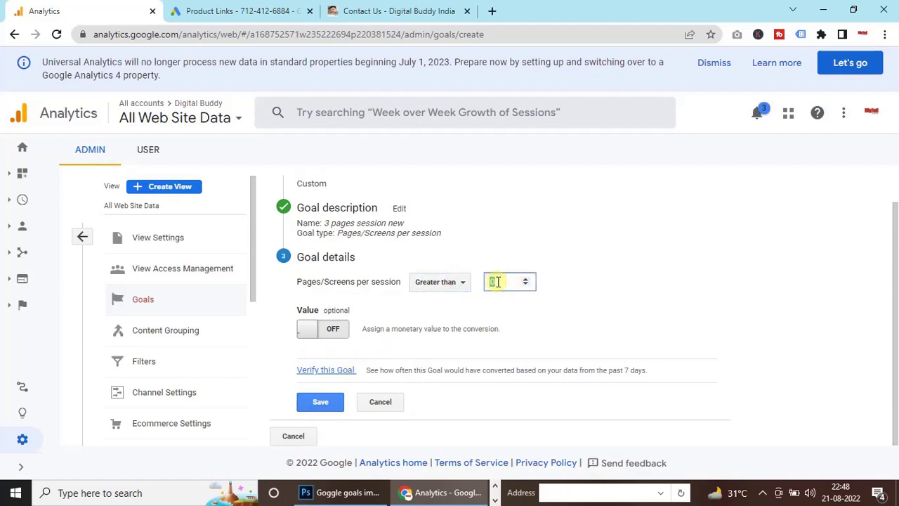
type("3")
left_click(351, 343)
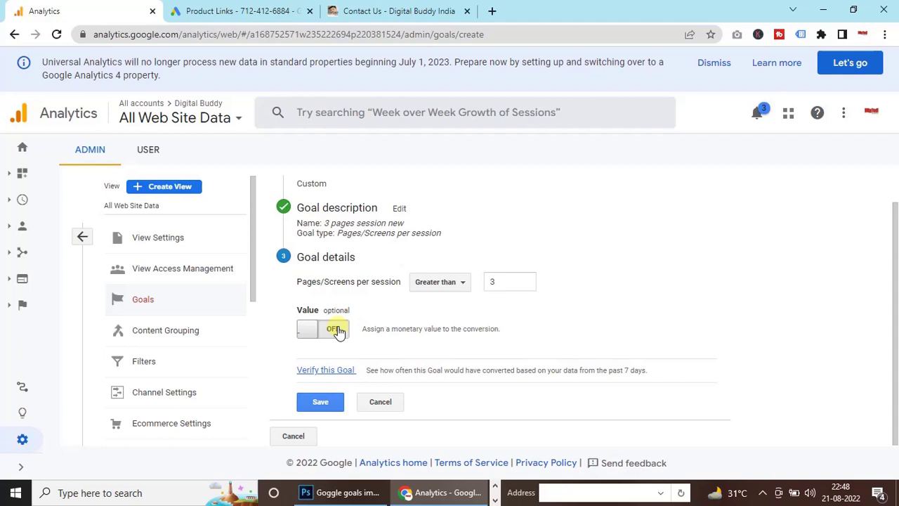
Assign the goal a monetary value of 1 USD, verify it against past data, and save it to return to the goals list
left_click(337, 330)
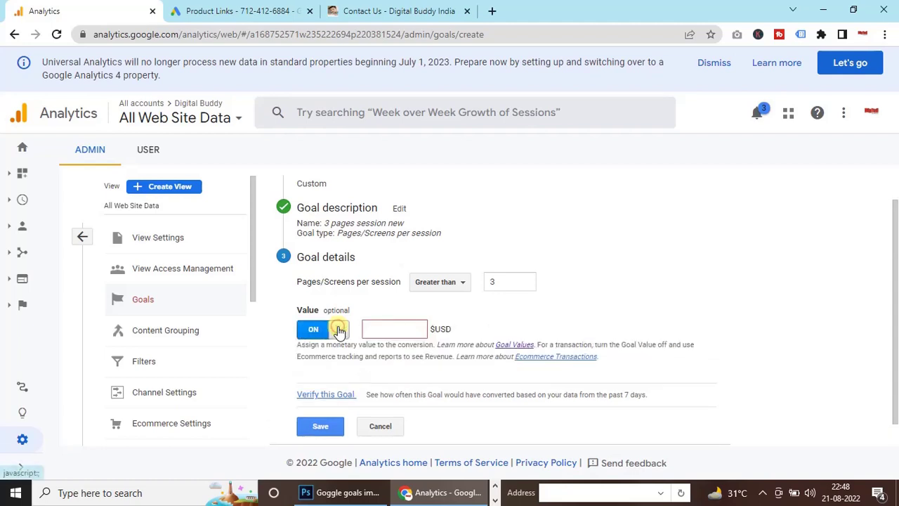
left_click(412, 323)
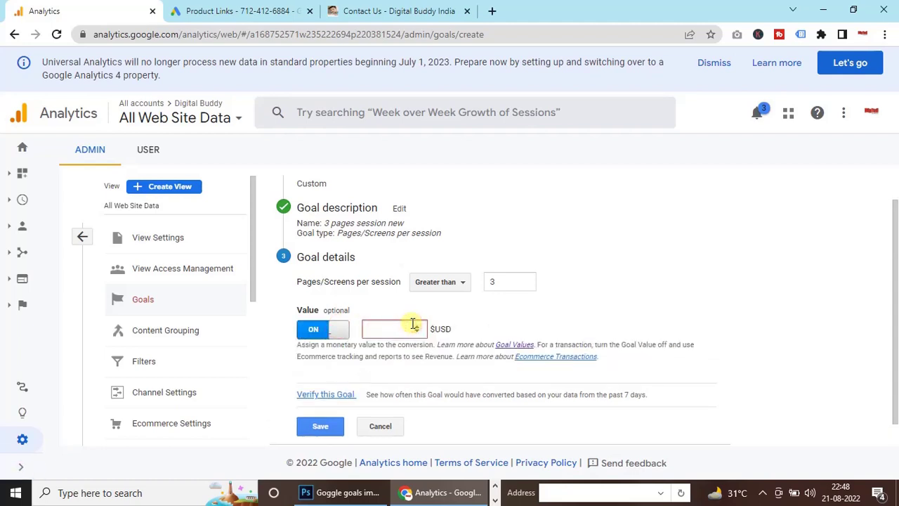
type("1")
left_click(331, 395)
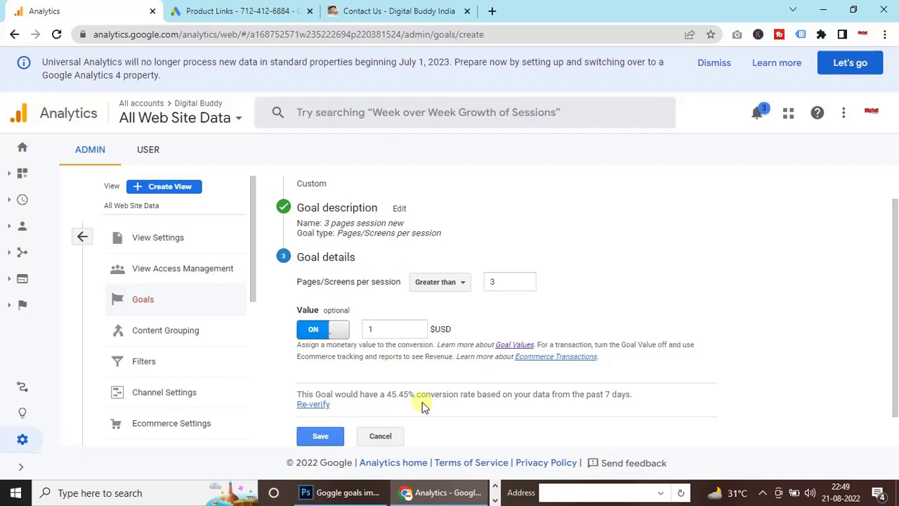
left_click(320, 436)
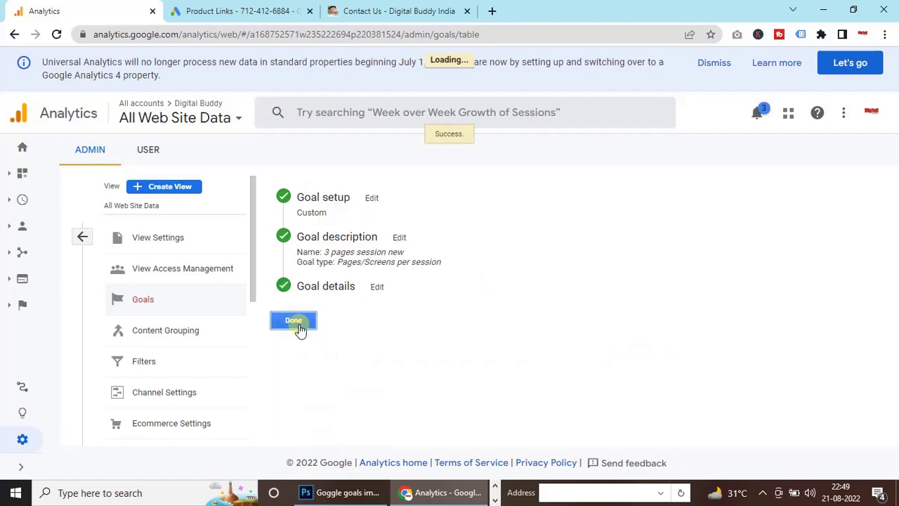
left_click(296, 325)
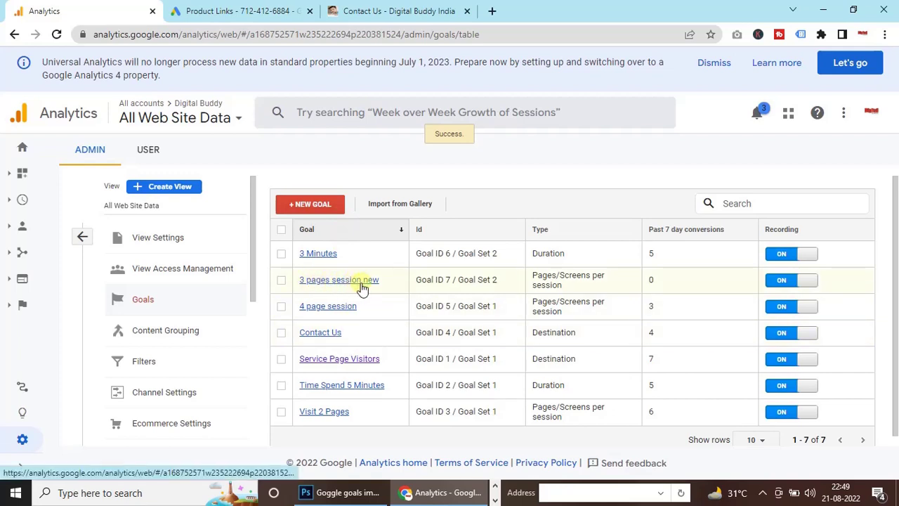
Switch recording of the 3 Minutes goal off and back on
left_click(809, 254)
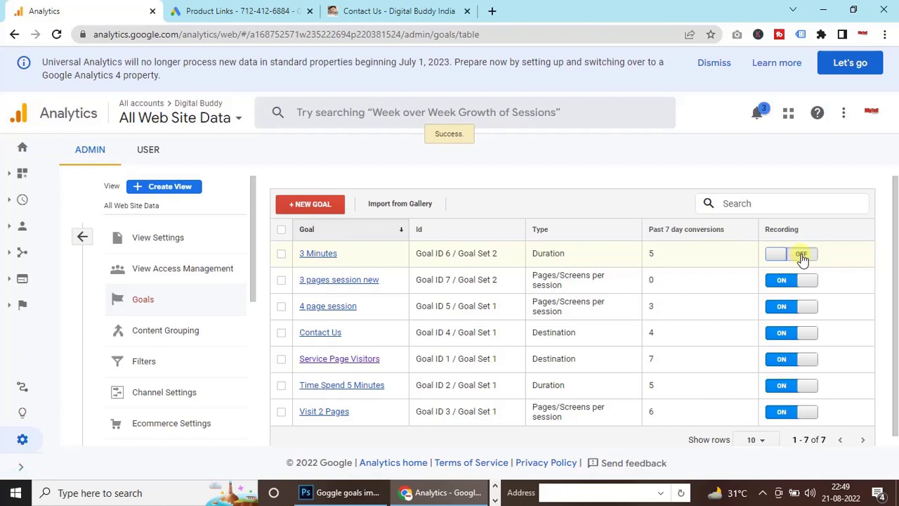
left_click(802, 256)
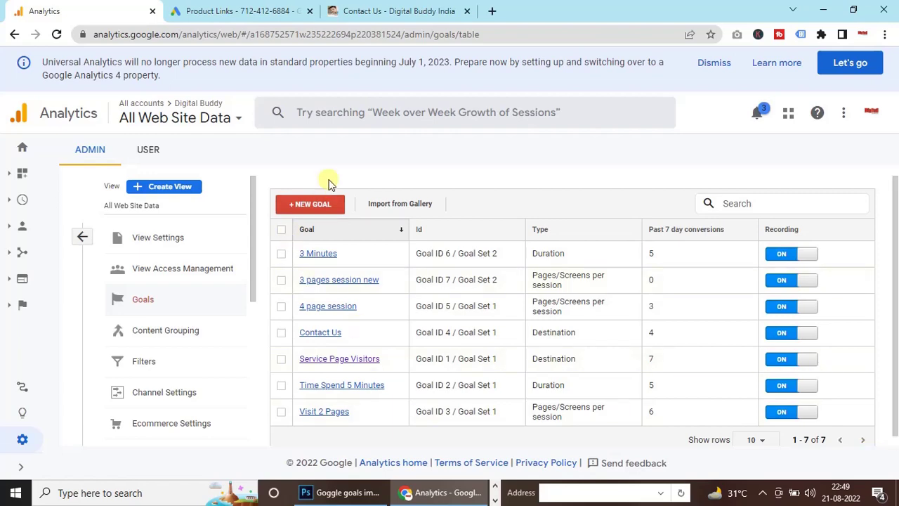
Switch to Google Ads, open the Conversions summary, and start a new conversion action
left_click(220, 12)
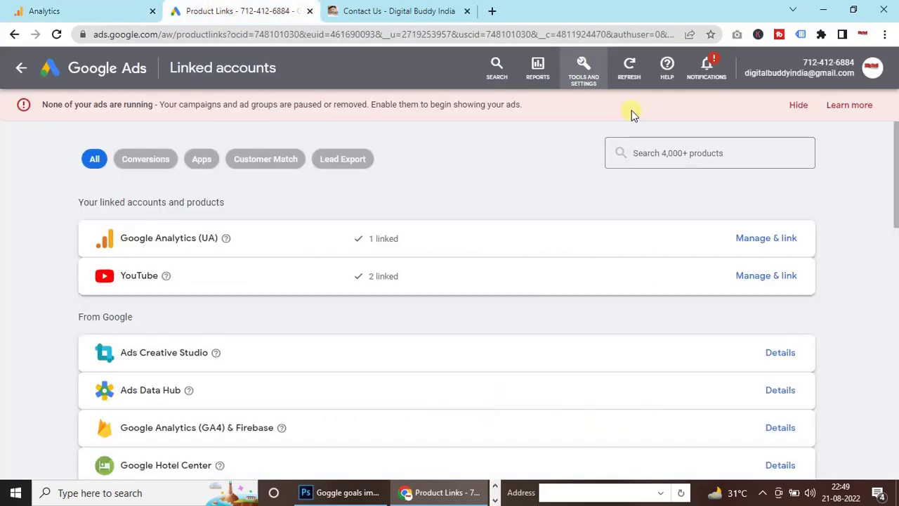
left_click(587, 72)
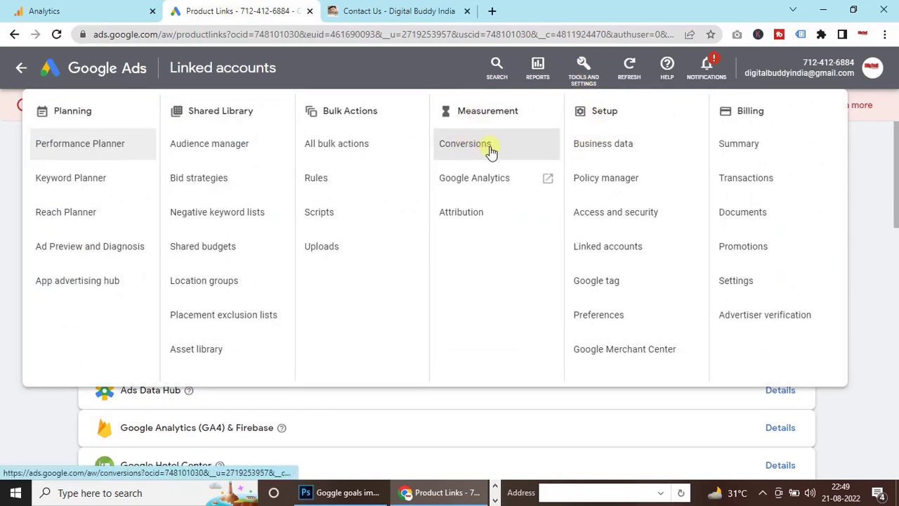
left_click(475, 149)
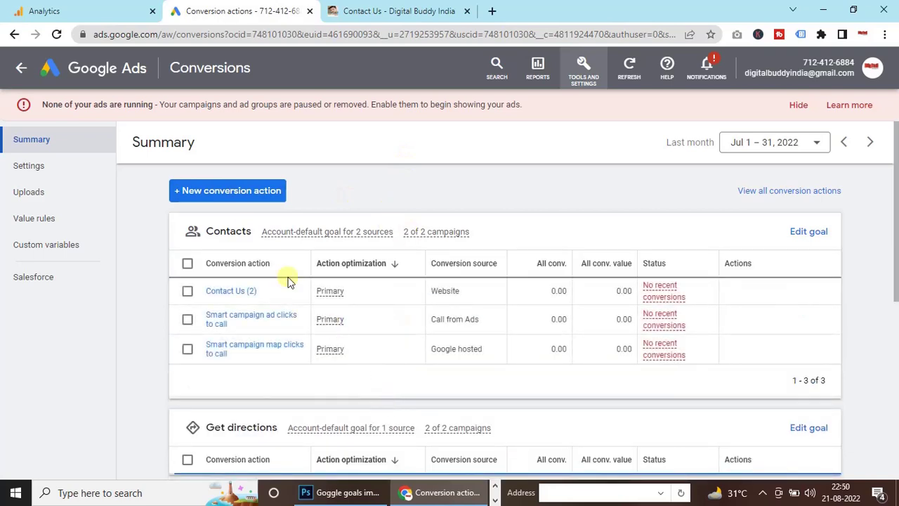
left_click(234, 192)
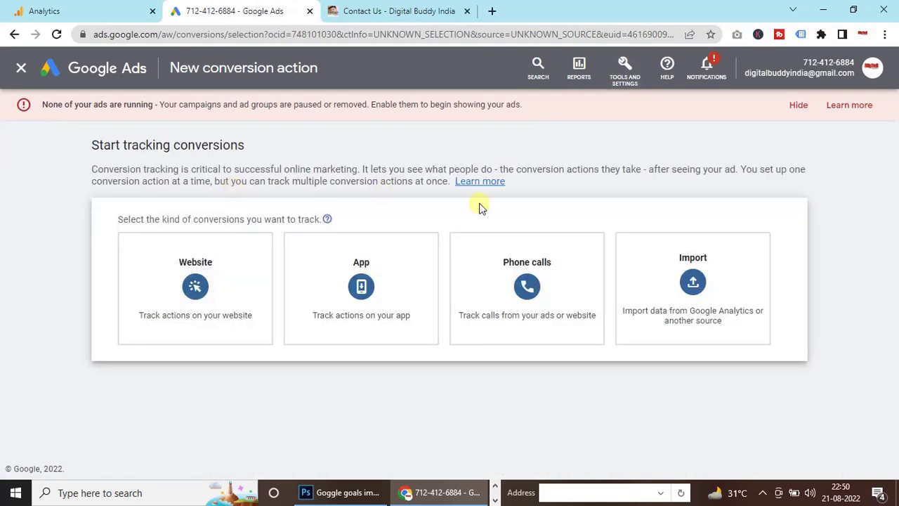
Choose Import as the conversion kind with Google Analytics (UA) as the source, and continue to the goal selection
mouse_move(703, 331)
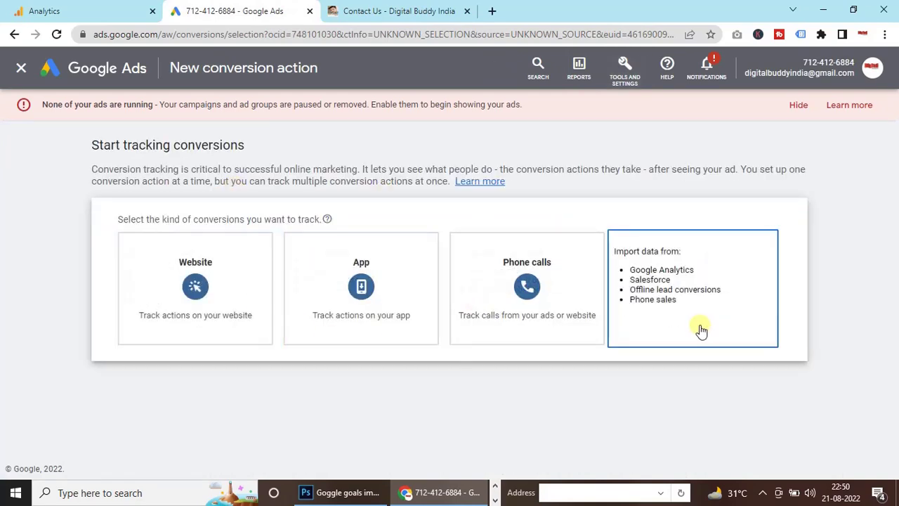
mouse_move(226, 288)
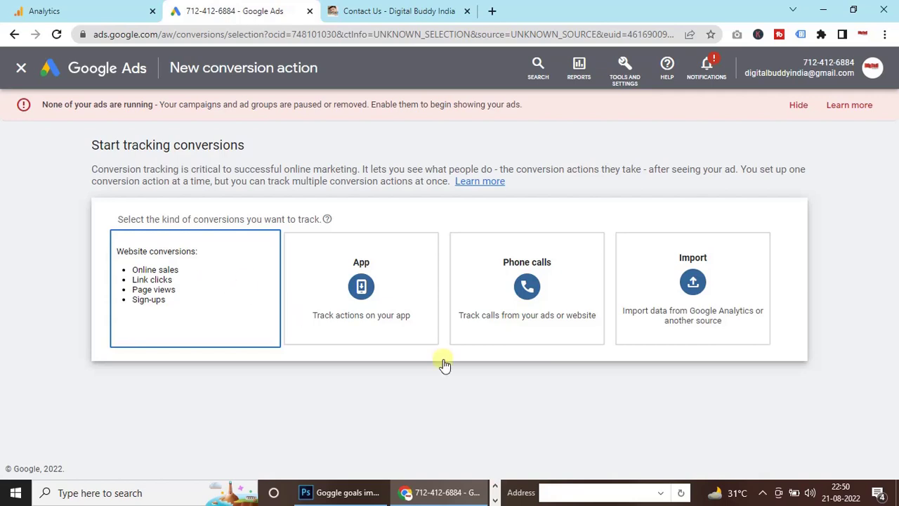
left_click(676, 288)
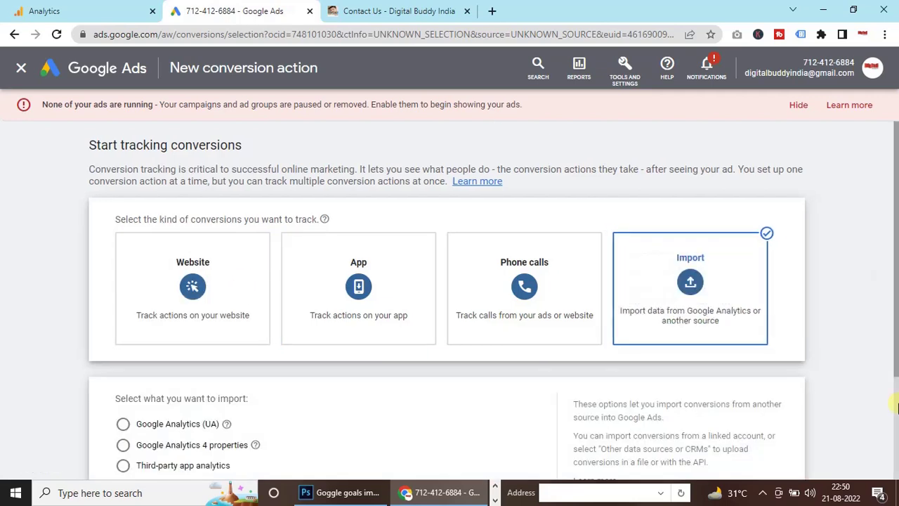
left_click(123, 425)
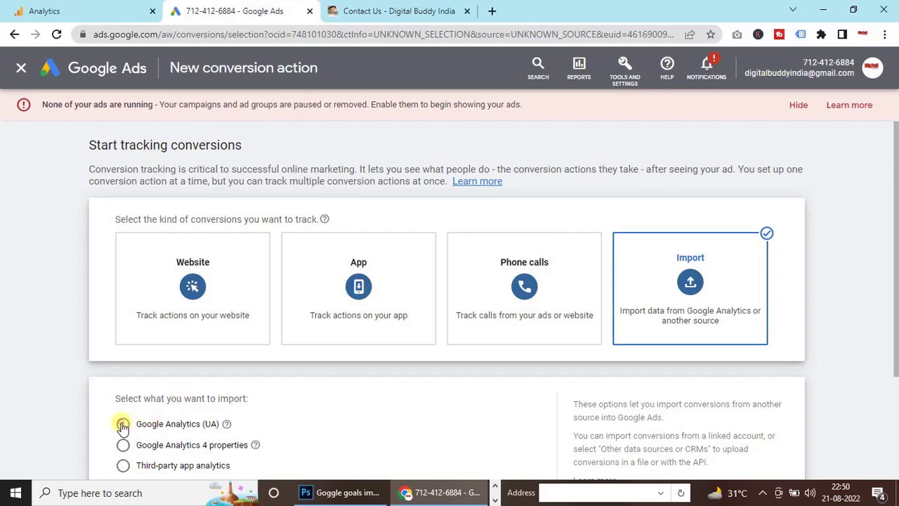
scroll(261, 417, "down", 2)
left_click(114, 431)
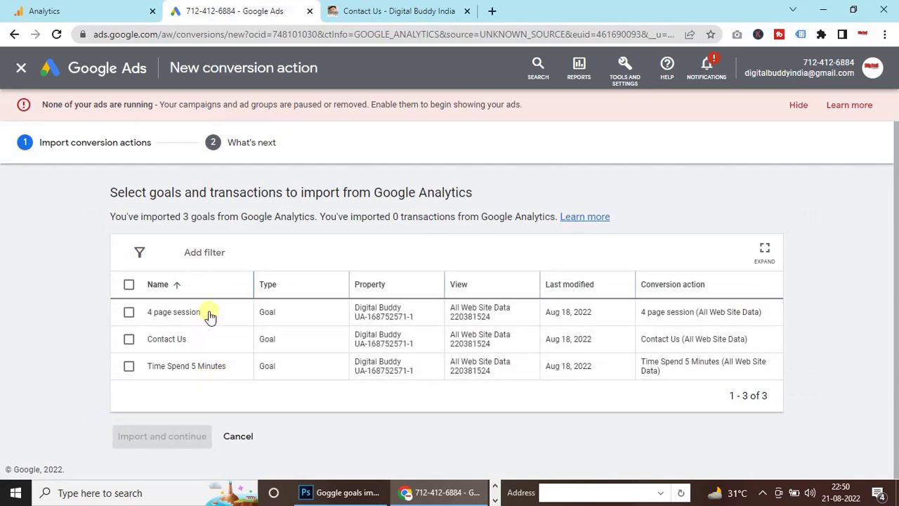
Import the 4 page session, Contact Us and Time Spend 5 Minutes goals, and finish back at the Conversions summary
left_click(130, 284)
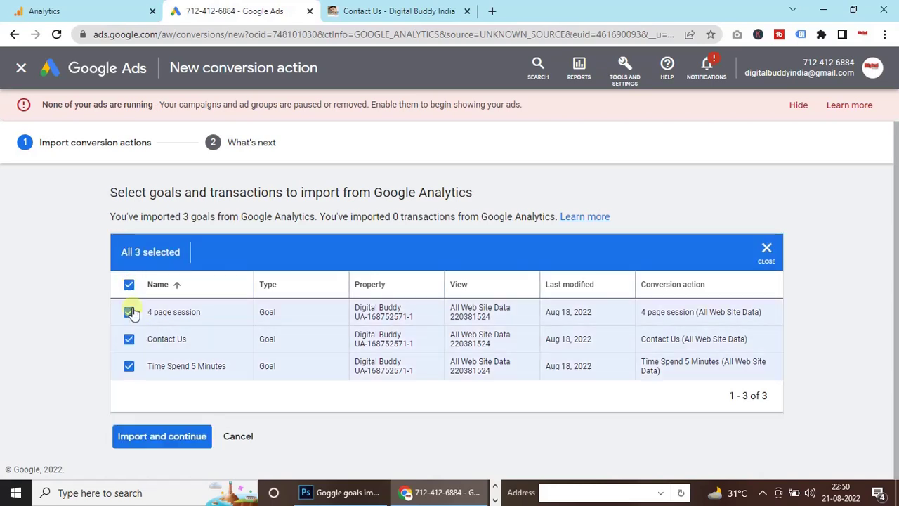
left_click(148, 436)
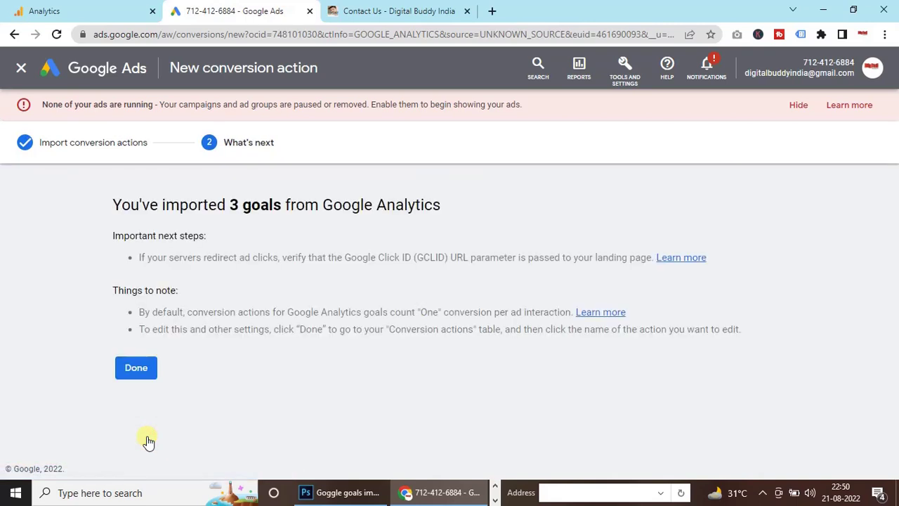
left_click(131, 371)
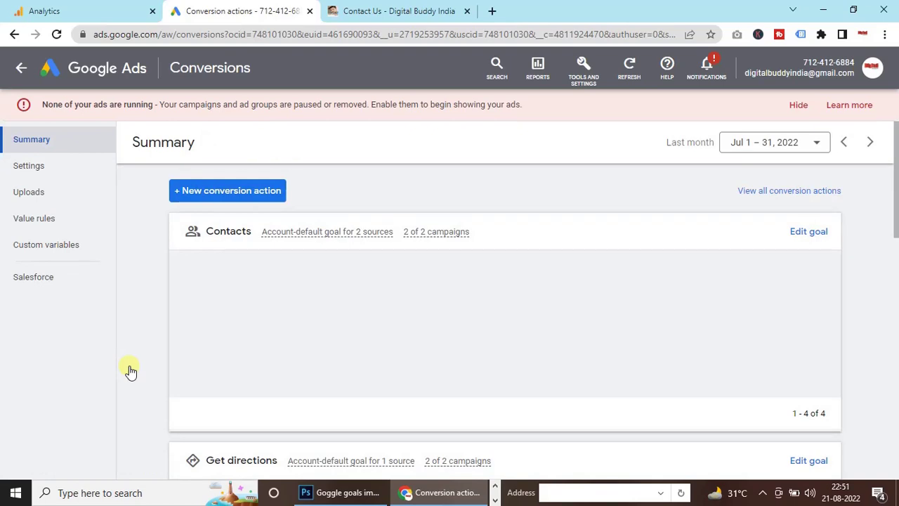
Examine the conversion actions listed in the summary under Contacts, Get directions, Engagements and Page views
left_click_drag(897, 191, 897, 202)
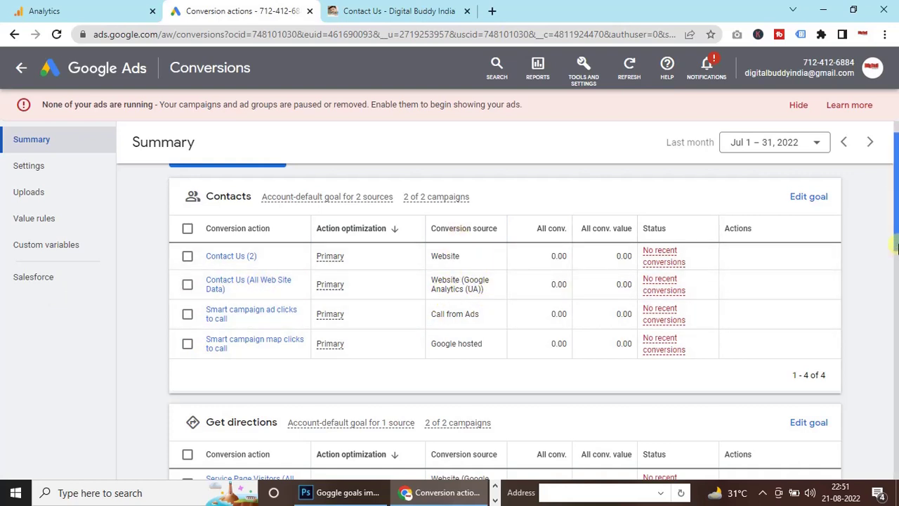
left_click_drag(896, 247, 897, 309)
scroll(228, 219, "down", 4)
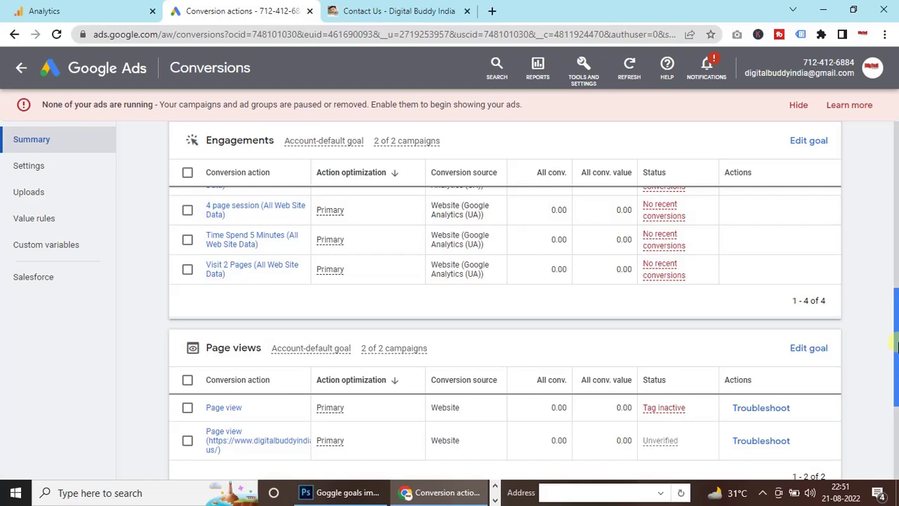
left_click_drag(896, 369, 896, 291)
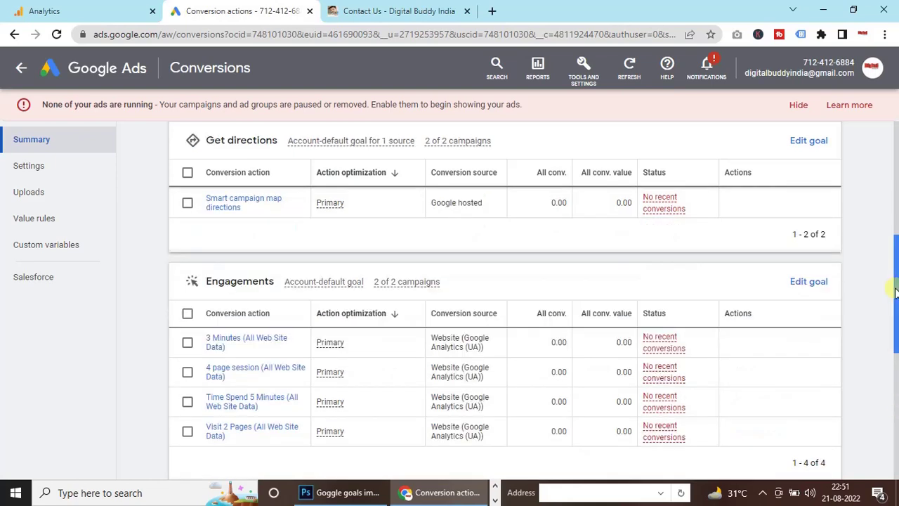